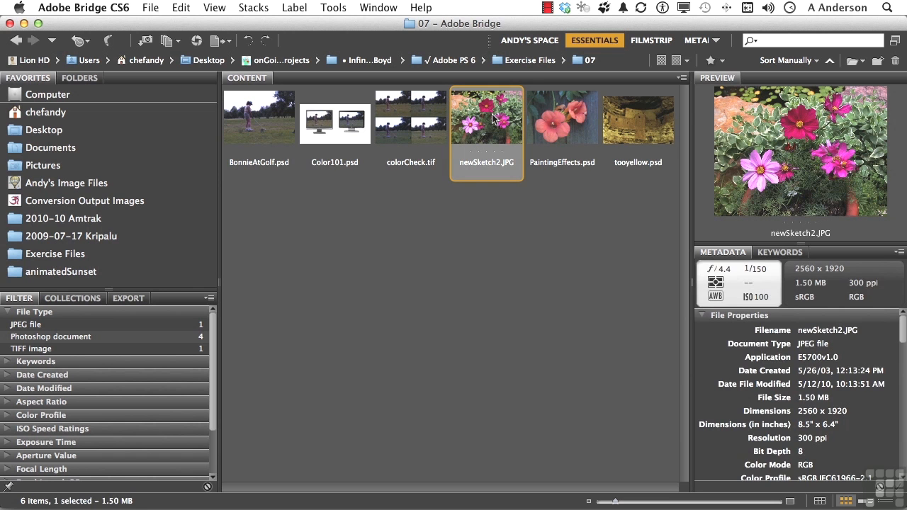
Step: Open newSketch2.JPG in Photoshop
double_click(494, 119)
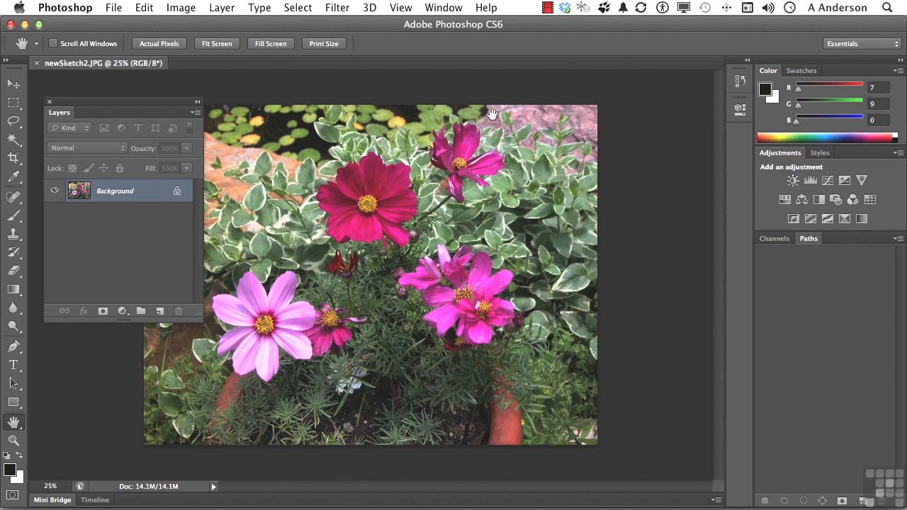
Step: Apply a Hue/Saturation adjustment directly to the image with Hue -52, Saturation +24 and Lightness -8
click(182, 7)
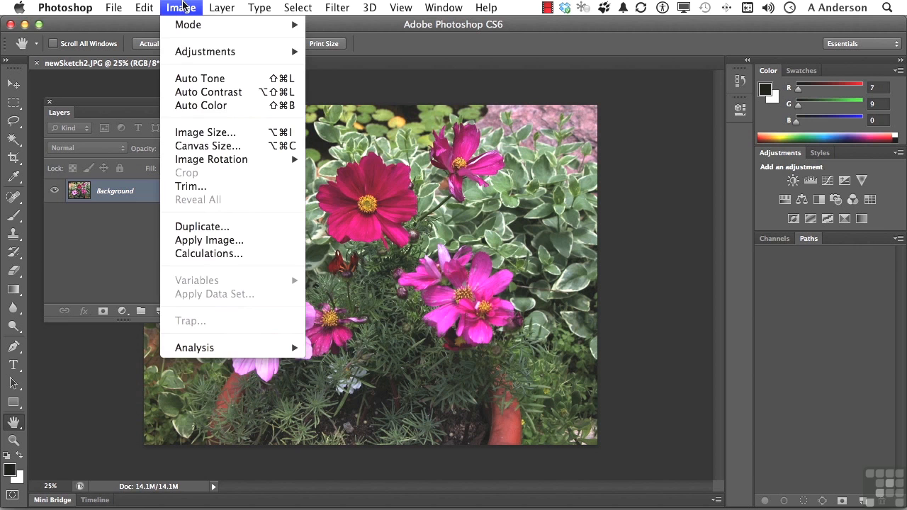
mouse_move(193, 53)
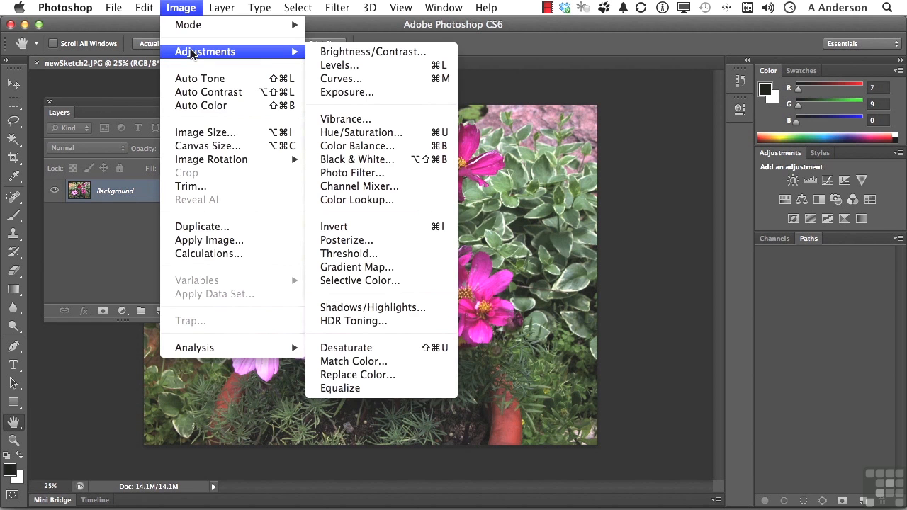
click(360, 135)
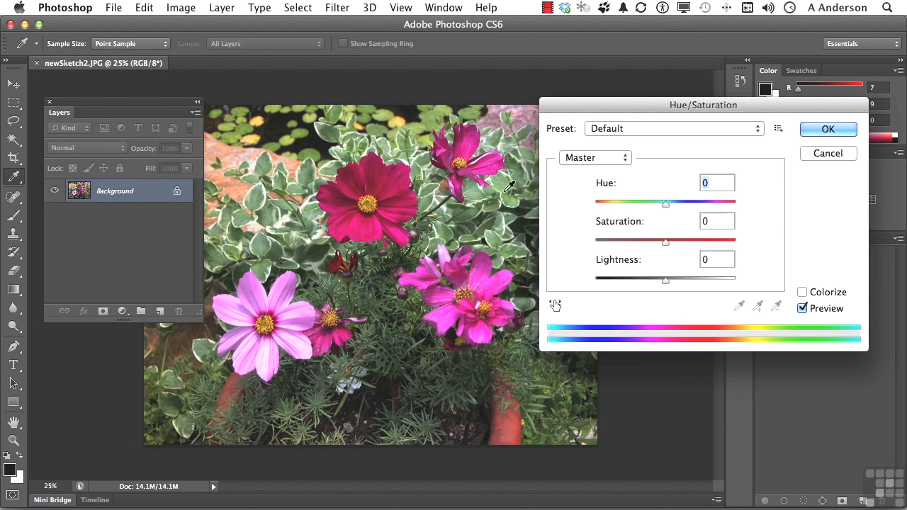
drag(666, 203, 631, 207)
drag(665, 241, 683, 241)
drag(666, 279, 660, 281)
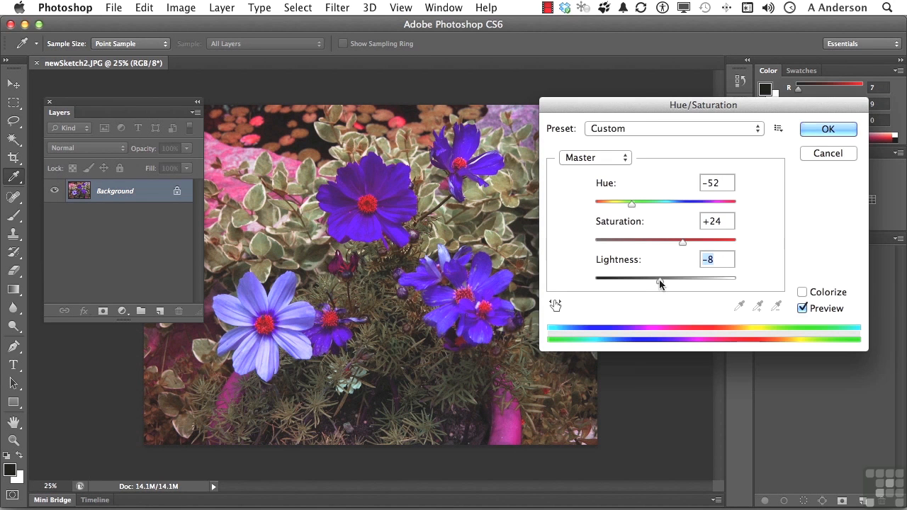
click(823, 130)
key(h)
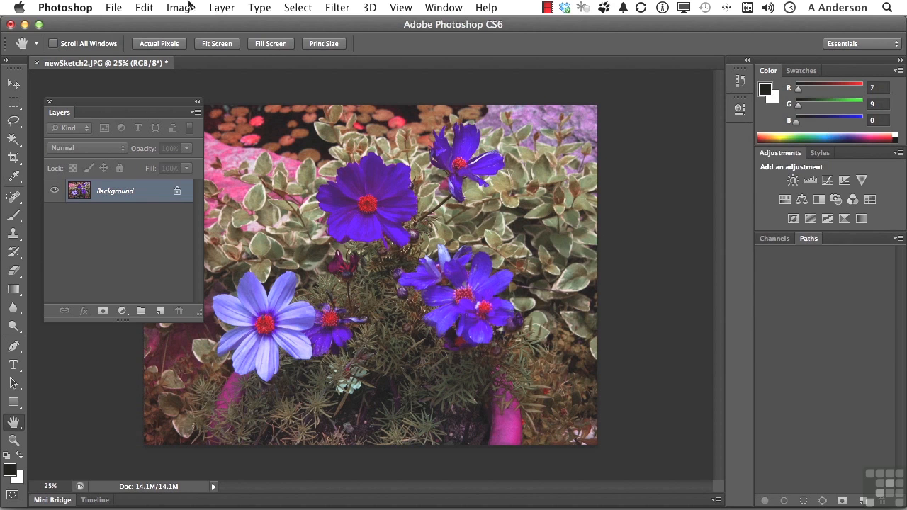
click(148, 7)
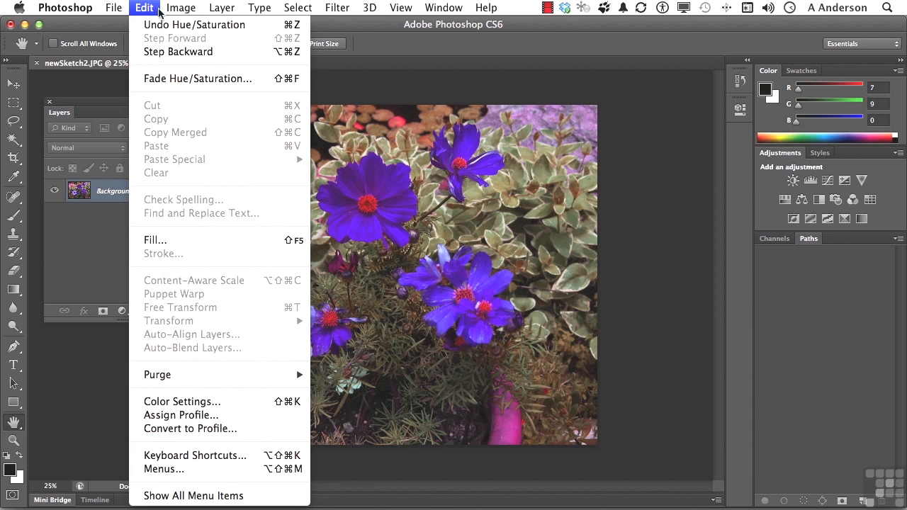
click(169, 80)
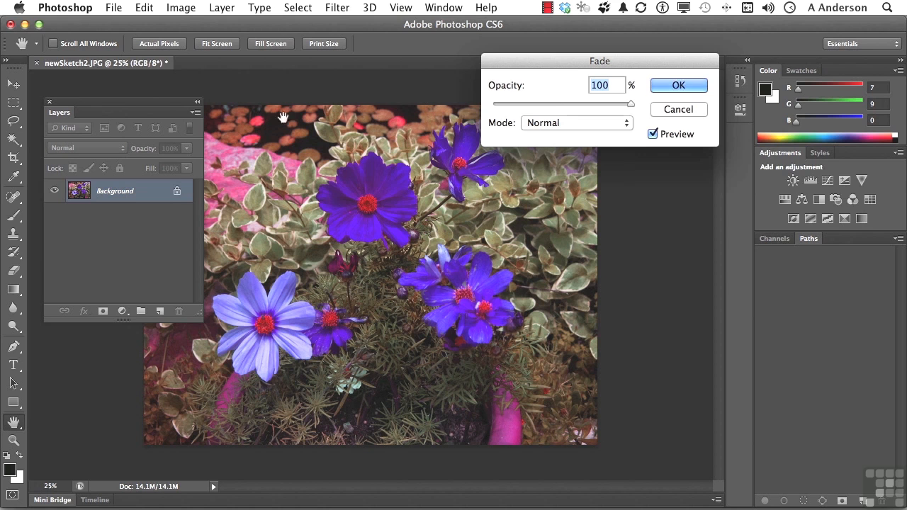
click(543, 124)
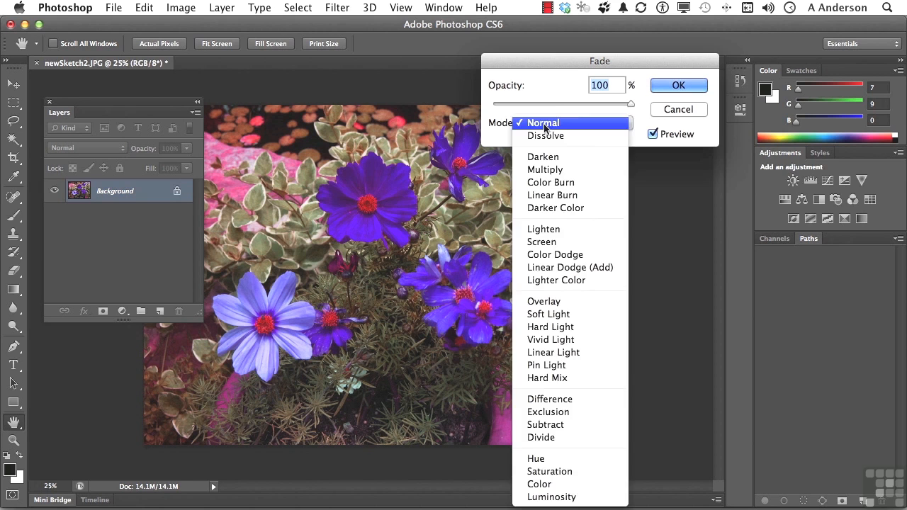
click(564, 122)
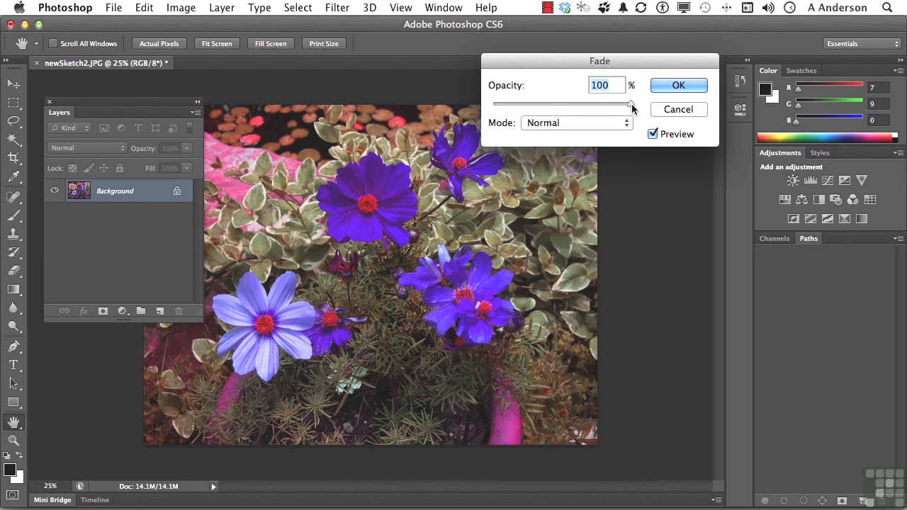
drag(632, 104, 486, 101)
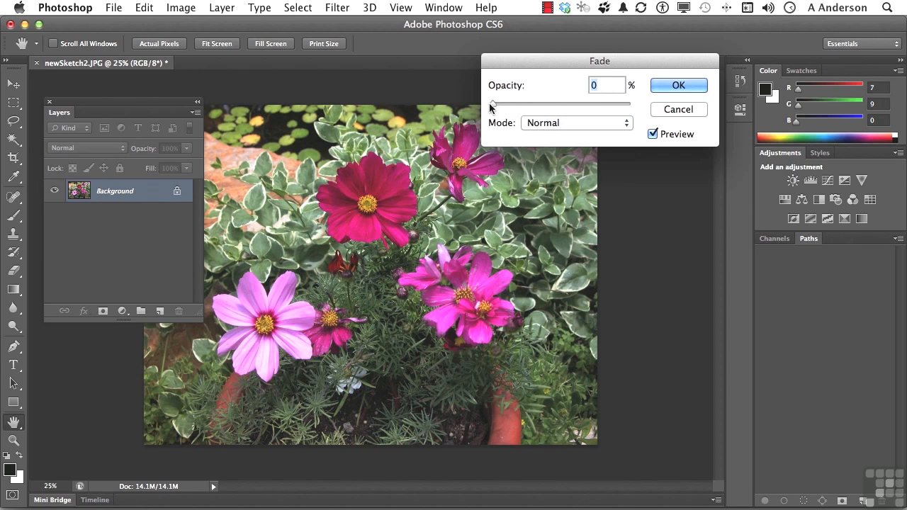
drag(514, 103, 562, 105)
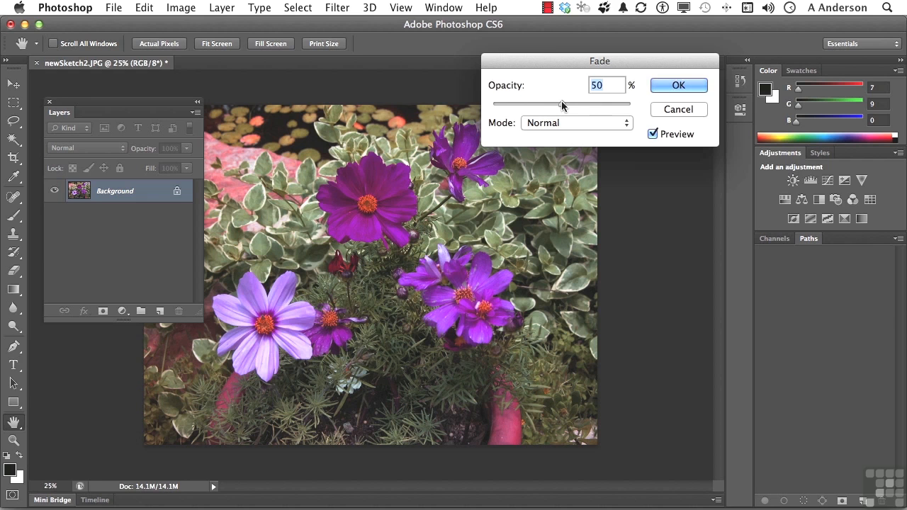
click(658, 110)
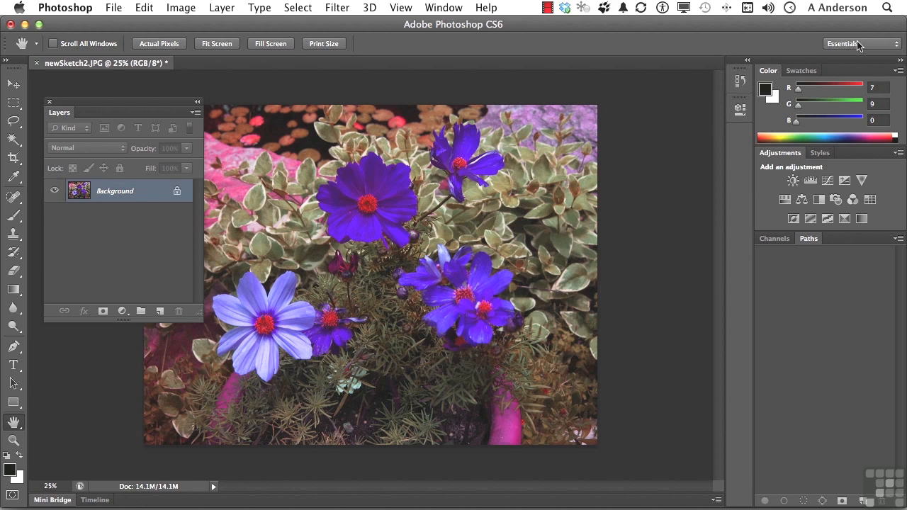
Step: Revert the image to its original opening snapshot in the history
click(740, 82)
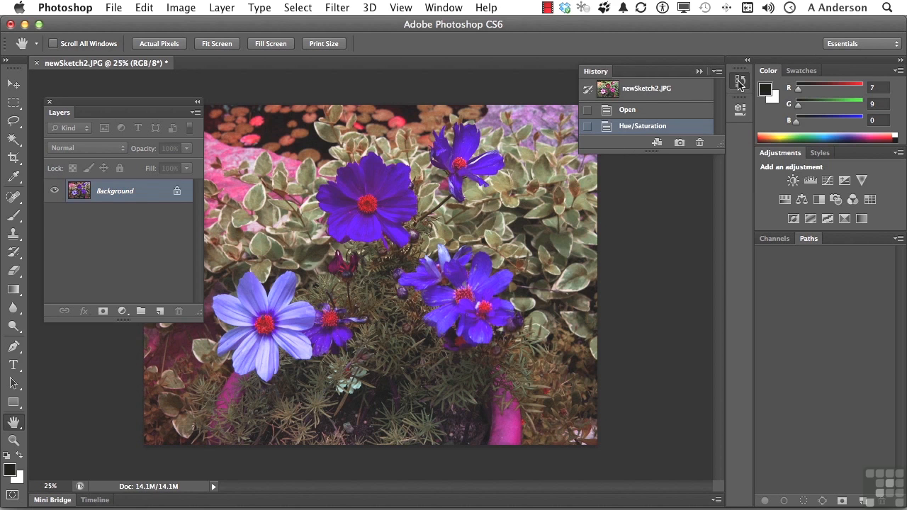
click(664, 91)
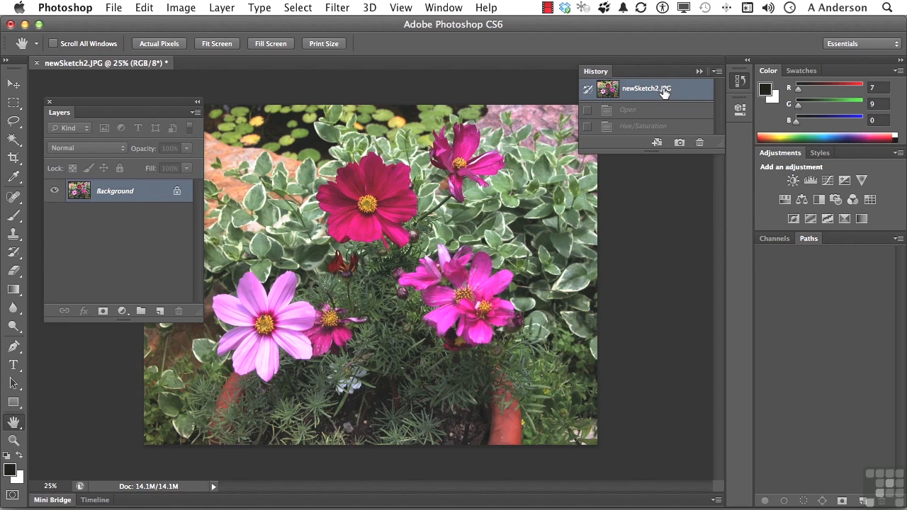
click(699, 71)
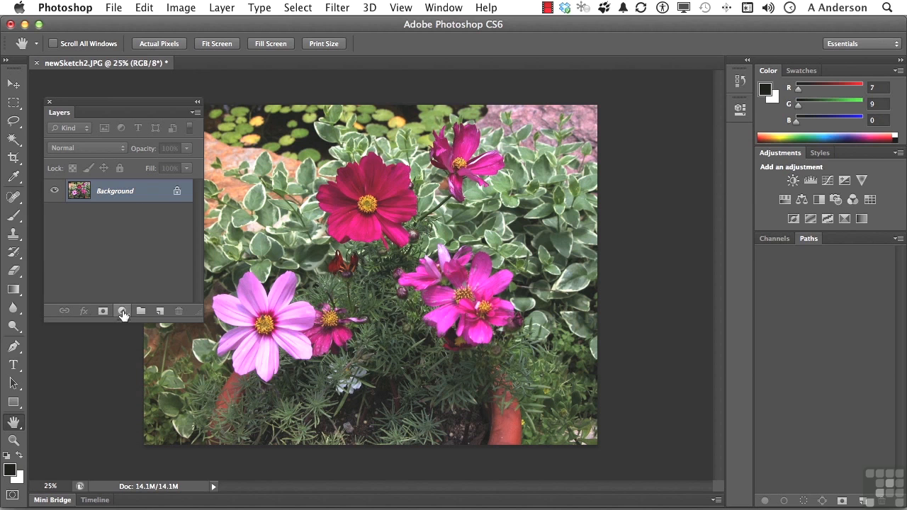
Step: Add a Hue/Saturation adjustment layer with Hue -48, Saturation +21 and Lightness -12
click(123, 312)
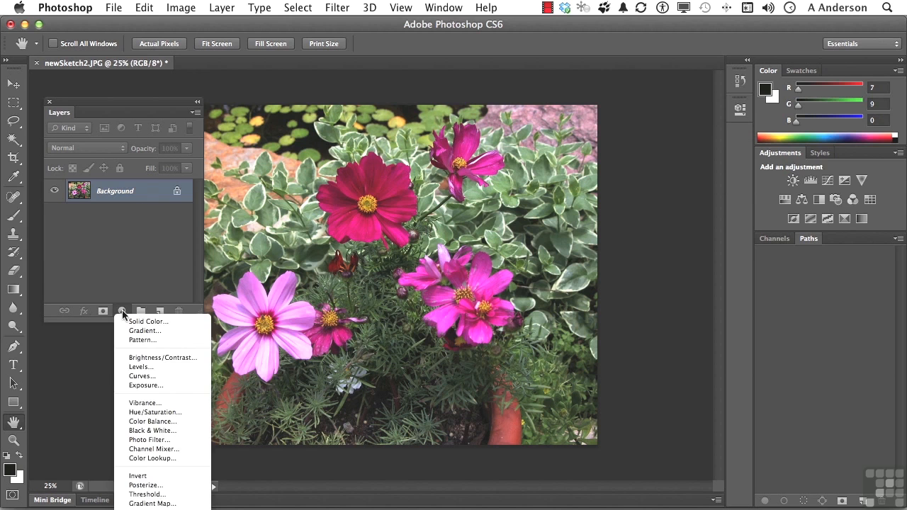
click(155, 413)
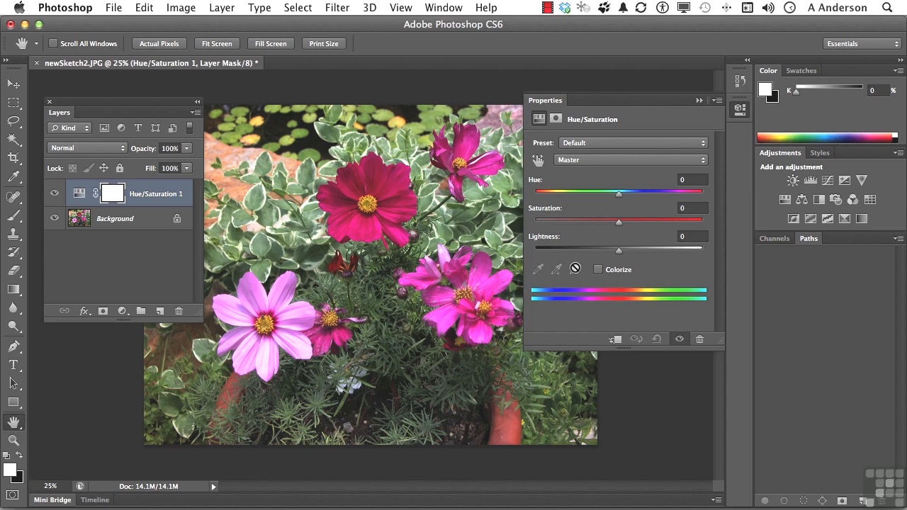
drag(619, 193, 580, 199)
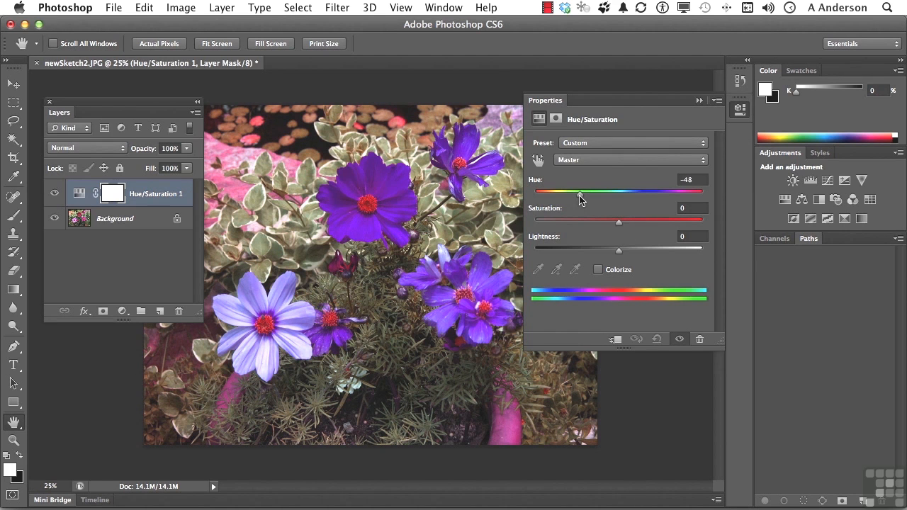
drag(618, 223, 616, 222)
click(636, 229)
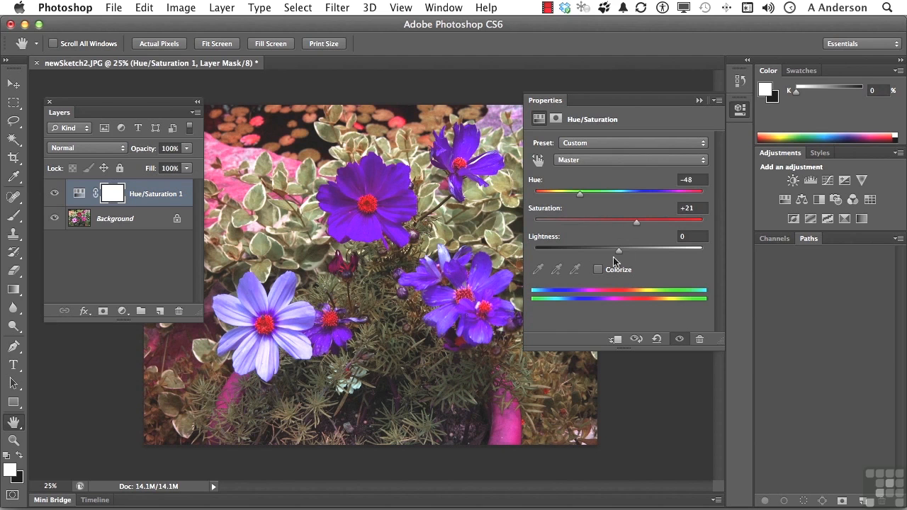
drag(618, 250, 609, 250)
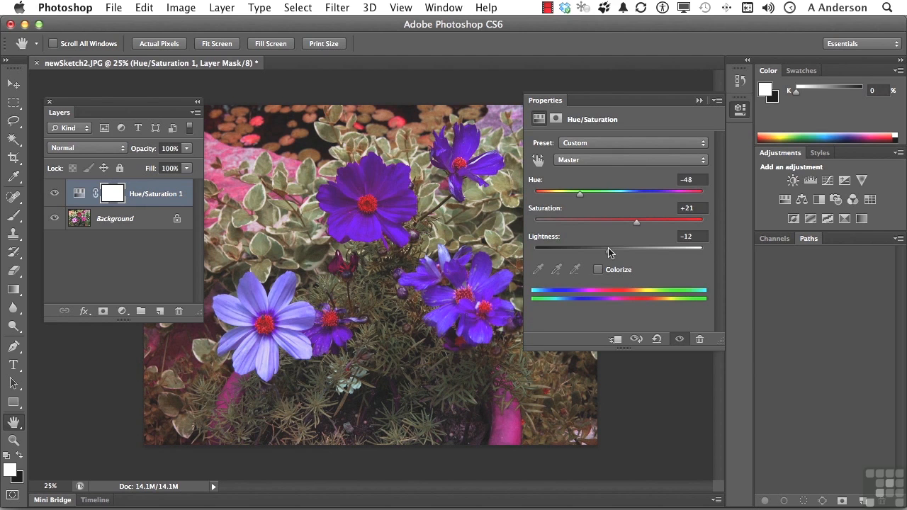
click(699, 100)
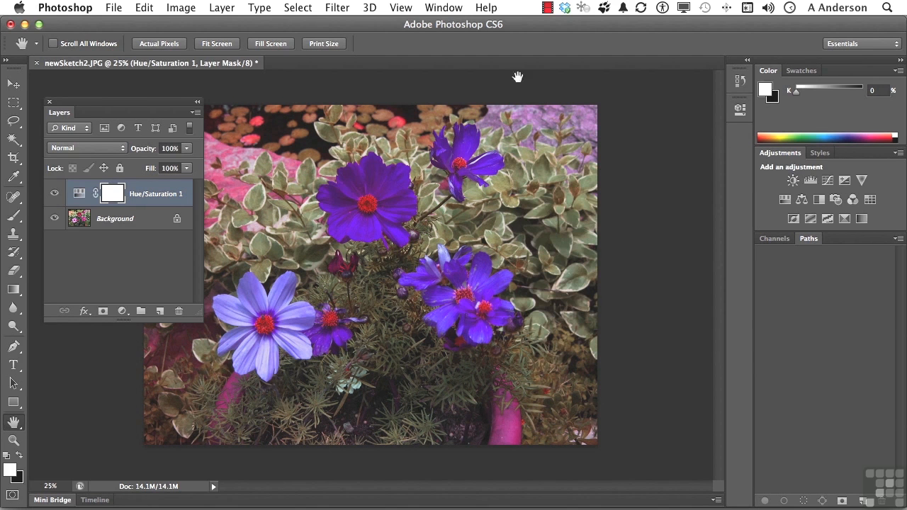
Step: Hide and show the Hue/Saturation adjustment layer to compare the image before and after
click(54, 196)
click(54, 196)
Step: Reopen the adjustment layer's settings, set Hue to -22 and lower the layer opacity to 88%
click(79, 195)
double_click(78, 194)
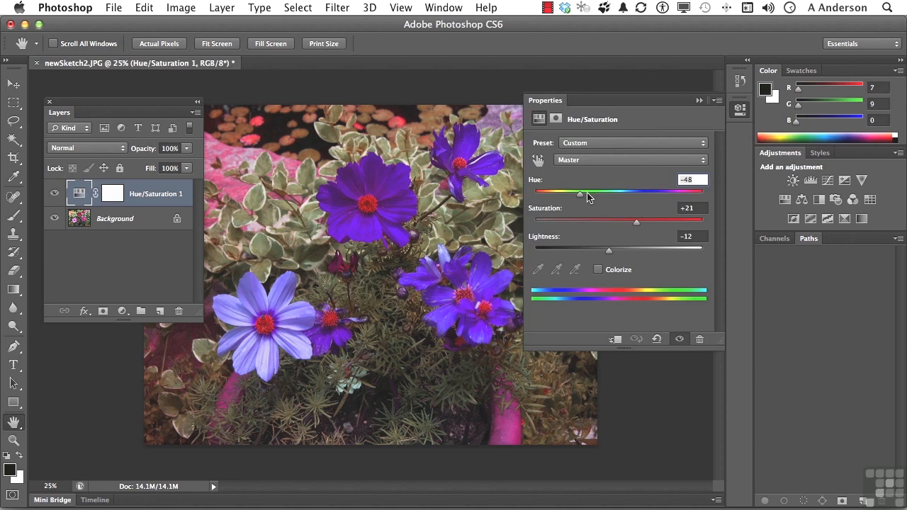
drag(580, 193, 601, 199)
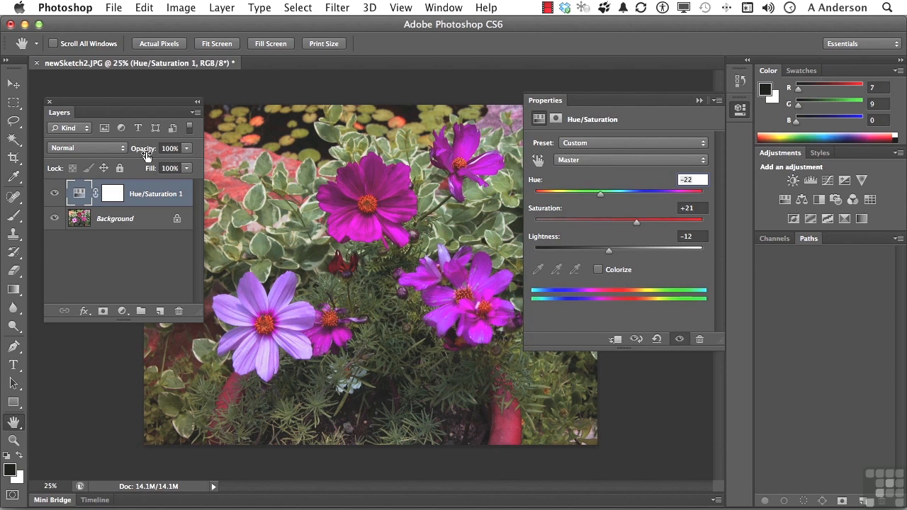
mouse_move(144, 152)
mouse_down()
mouse_move(123, 153)
mouse_move(136, 153)
mouse_up()
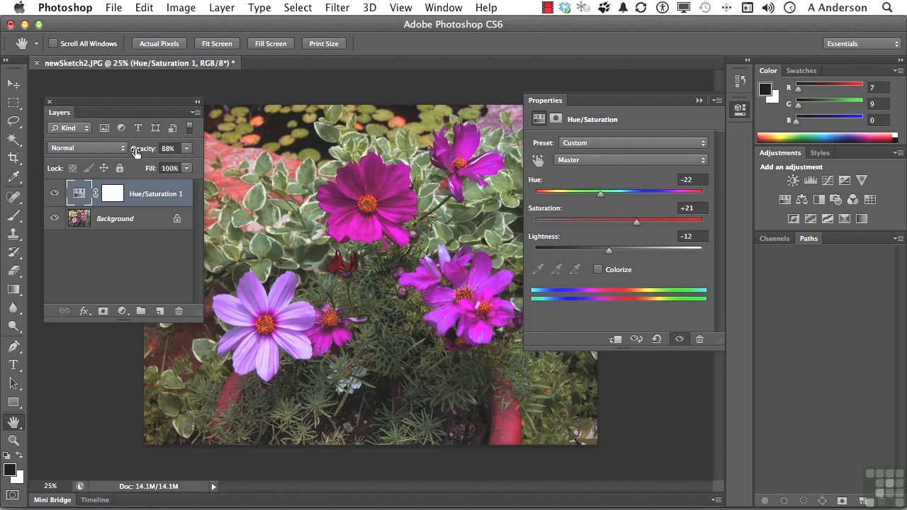